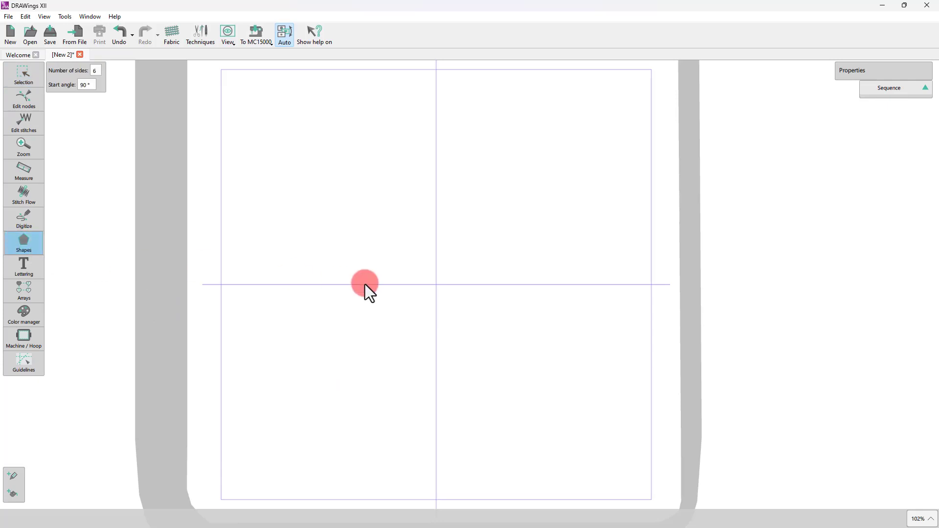
Draw a six-sided hexagon about 110 mm wide and 127 mm tall and switch its fill type to Array.
drag(329, 184, 531, 457)
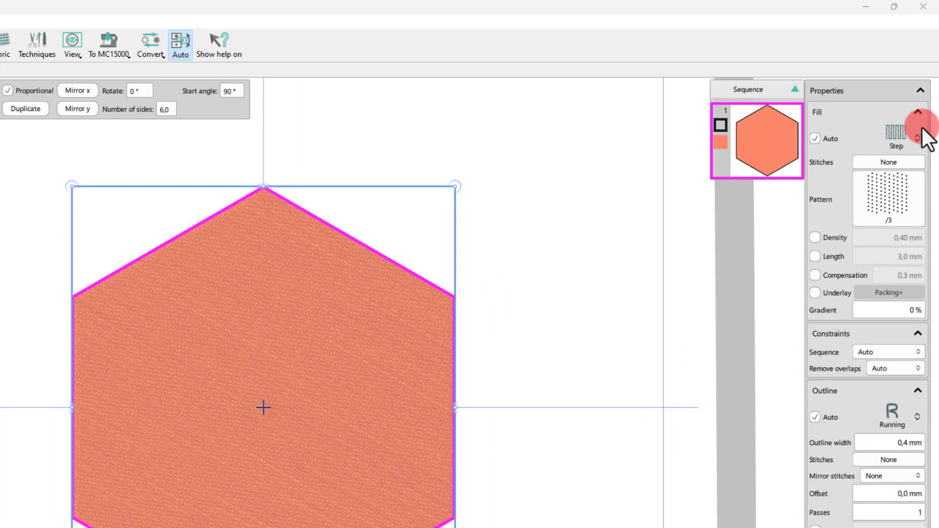
click(898, 136)
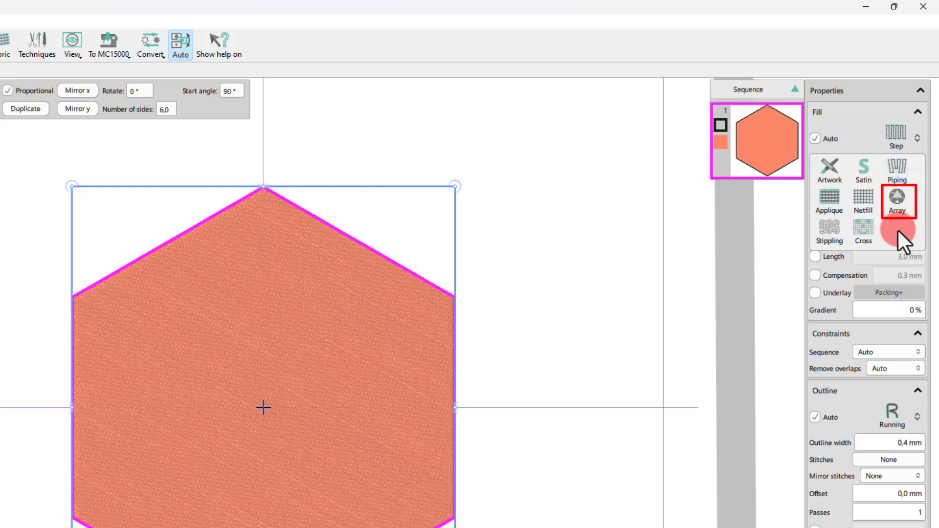
click(899, 199)
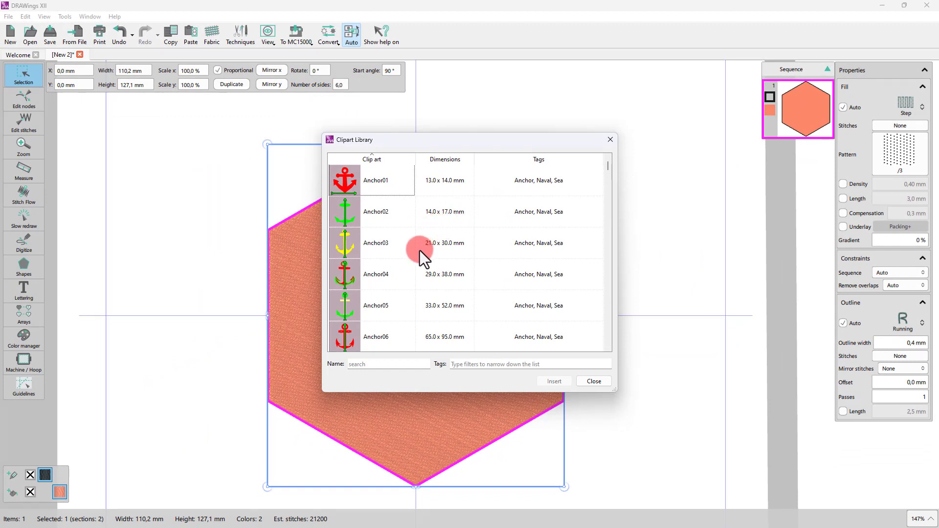
Search the clipart library for "flower" and insert the Flowers08 motif.
click(389, 365)
text(flowe)
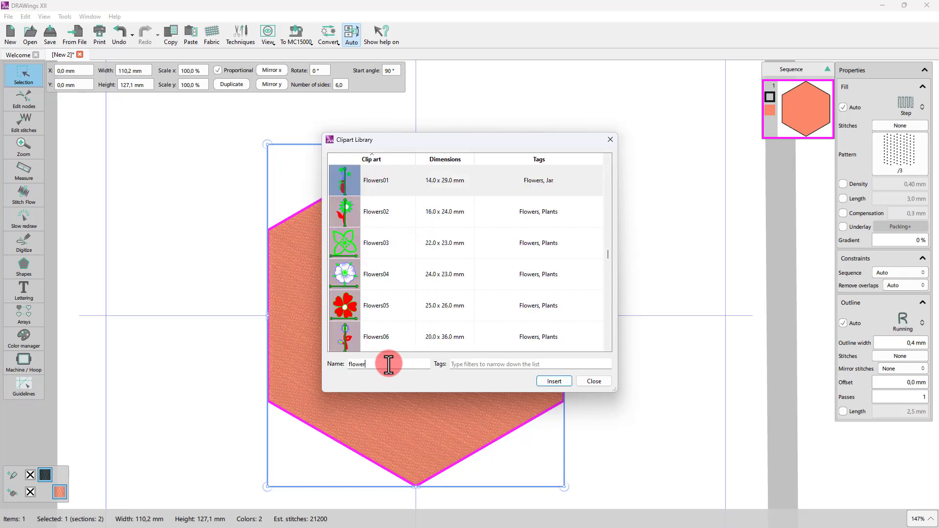
text(r)
scroll(369, 289, down, 1)
scroll(368, 290, down, 1)
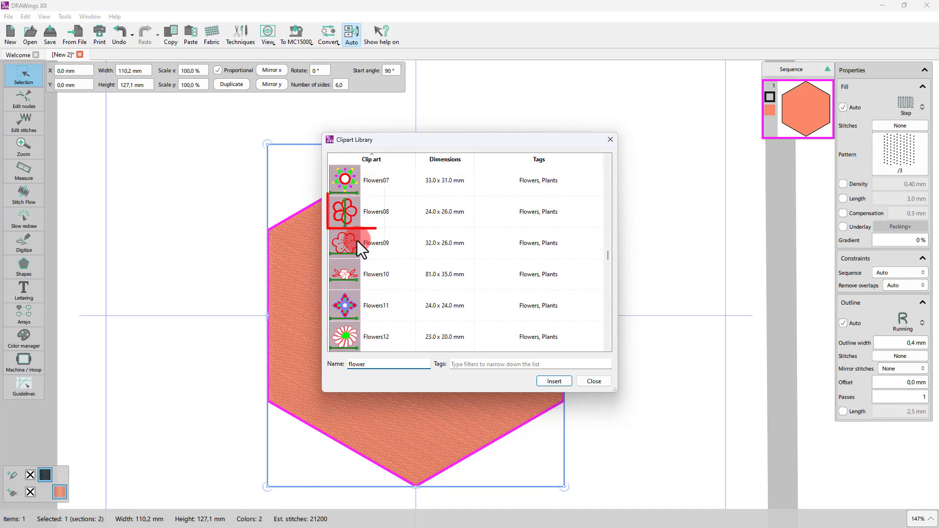
click(367, 214)
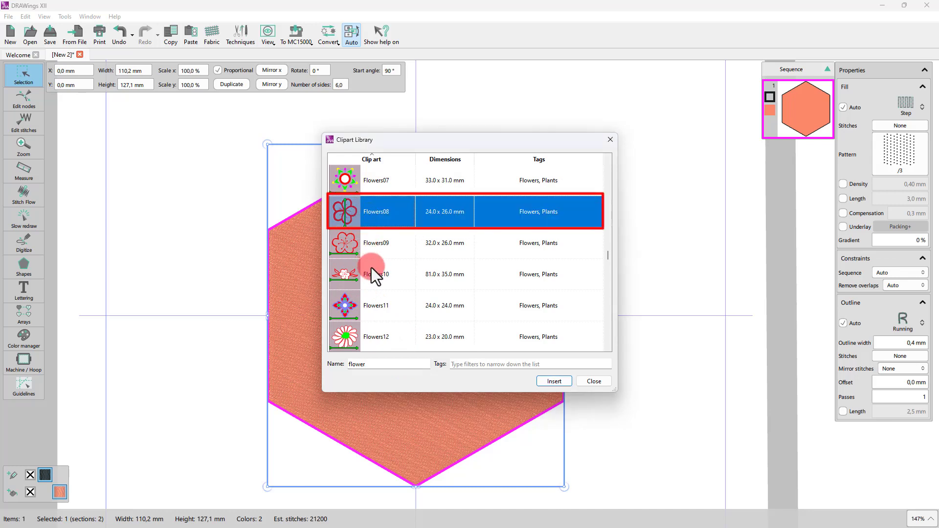
click(553, 381)
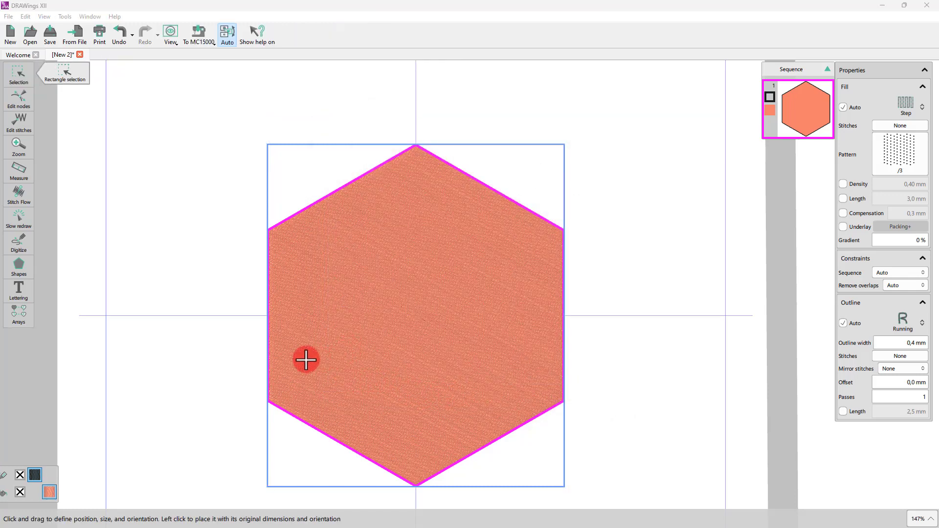
Drag inside the hexagon to place the Flowers08 motif as its array fill.
drag(306, 360, 351, 358)
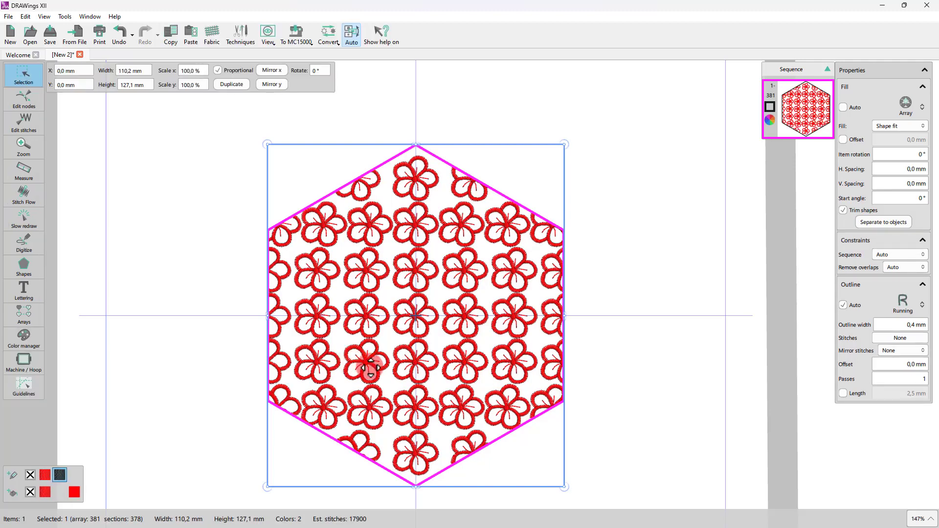
scroll(438, 402, up, 1)
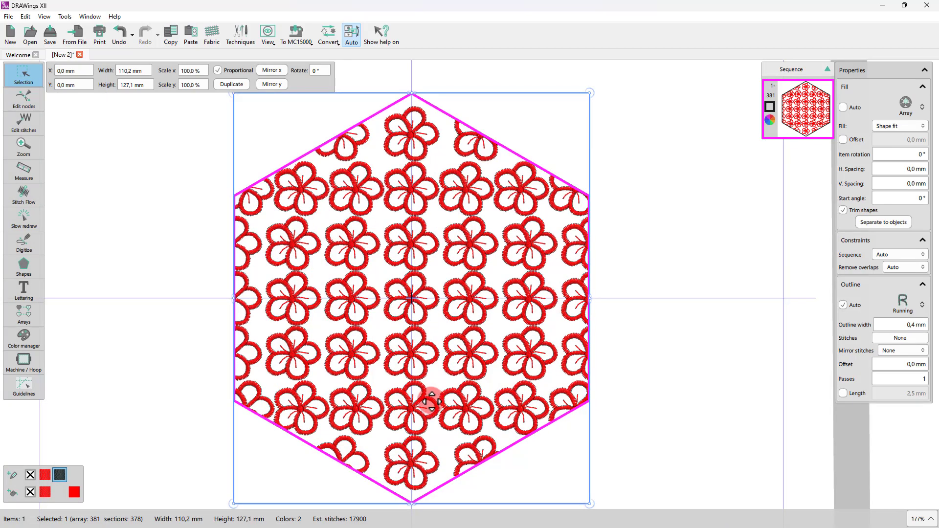
click(658, 419)
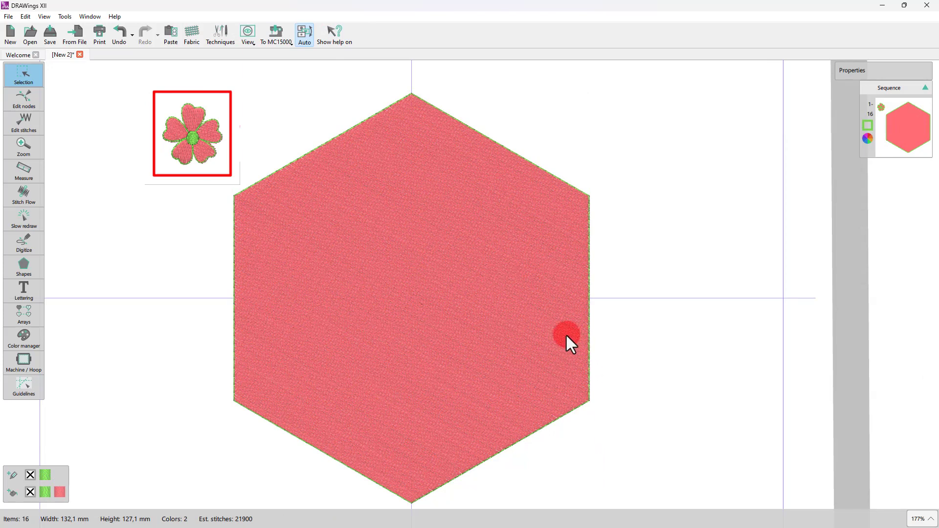
Select the flower together with the hexagon, apply an Array fill to build a flower array, and undo it.
click(185, 135)
shift+click(301, 195)
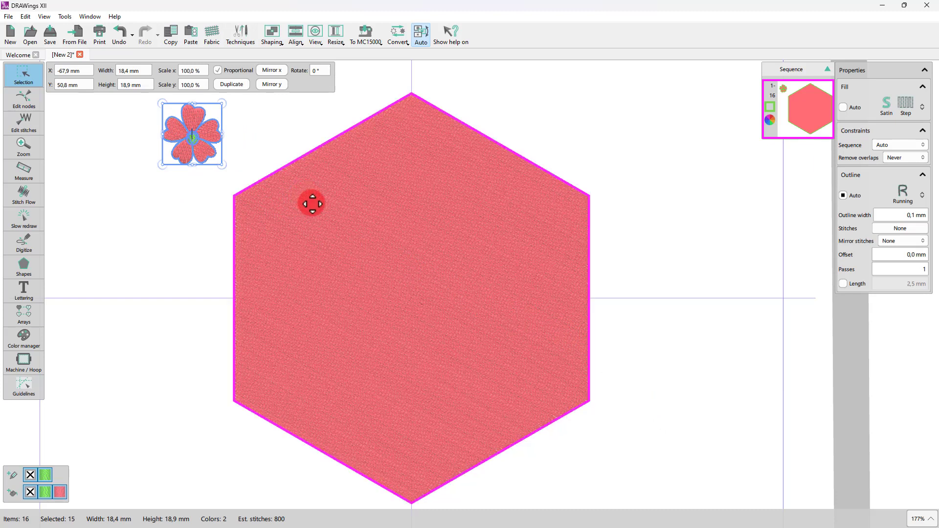
click(922, 107)
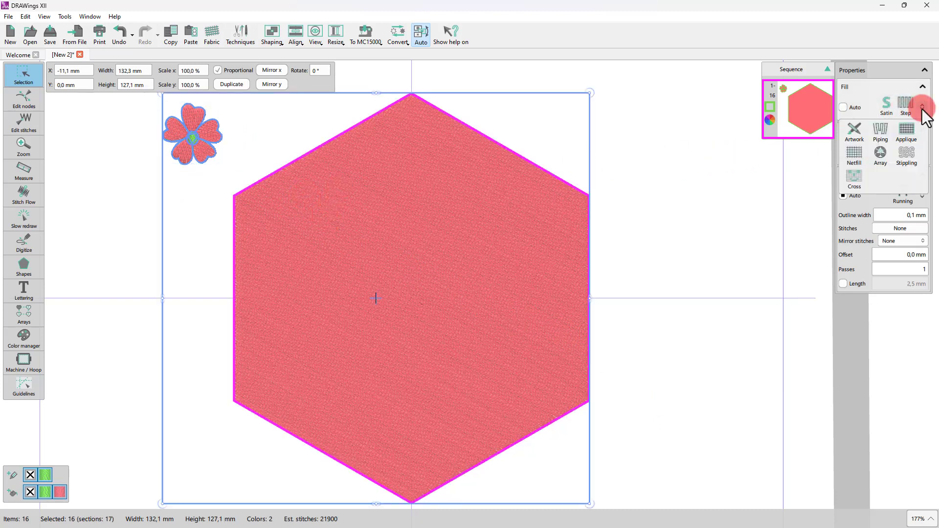
click(881, 157)
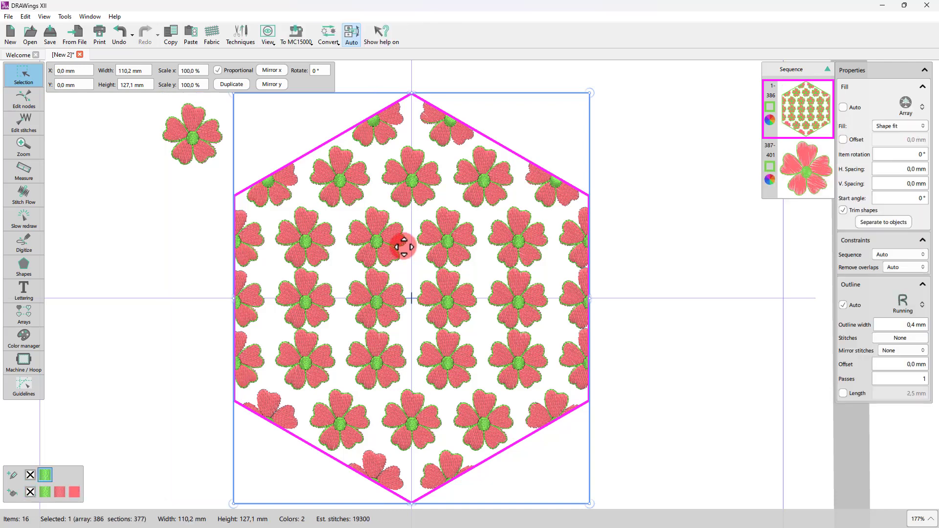
key(ctrl+z)
Reselect the flower and hexagon, create a fill from shapes through the context Array options, and undo it.
click(205, 301)
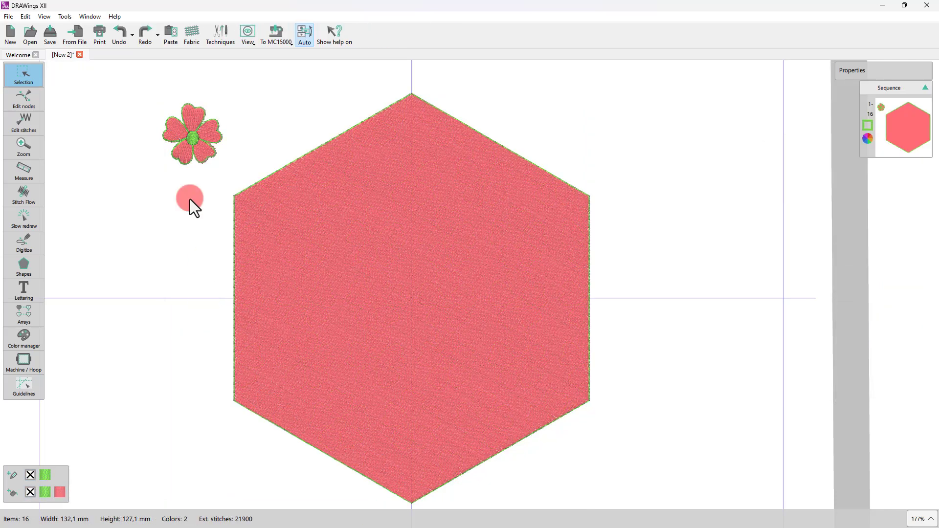
click(319, 222)
right_click(334, 195)
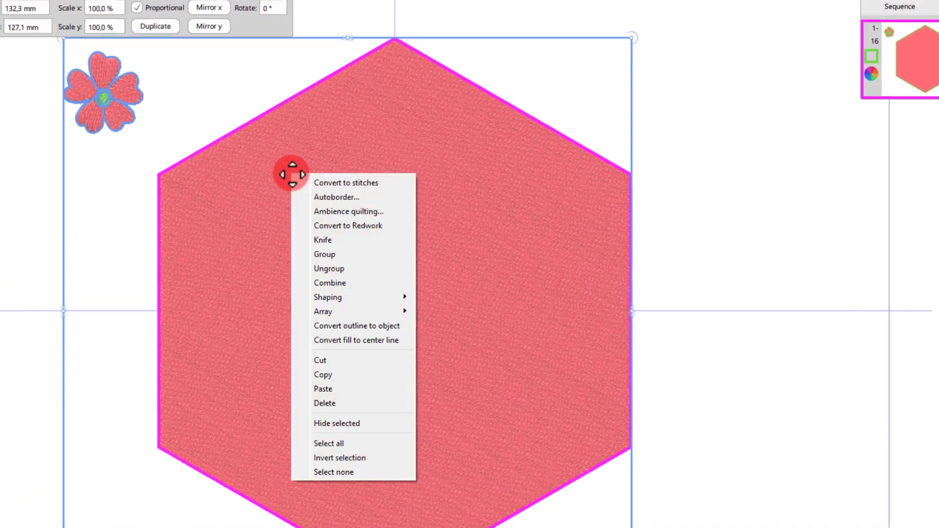
mouse_move(362, 312)
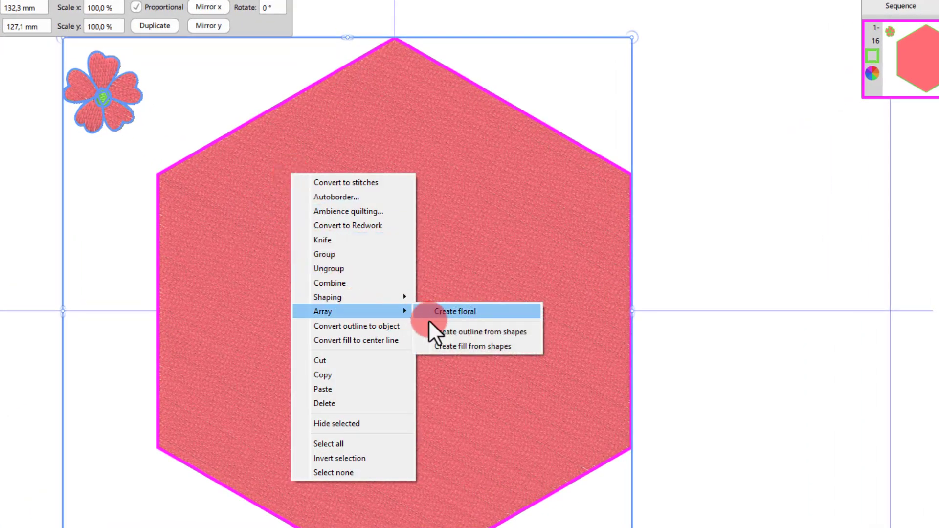
click(459, 346)
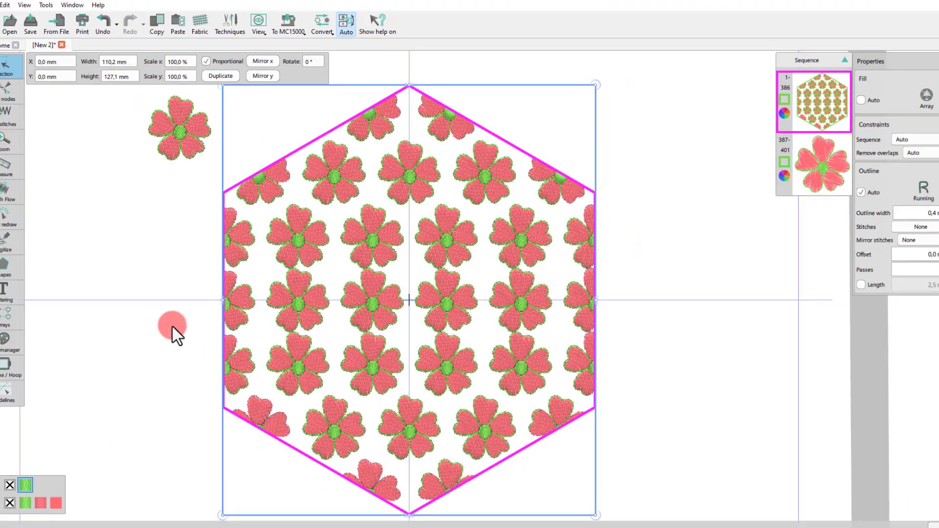
key(ctrl+z)
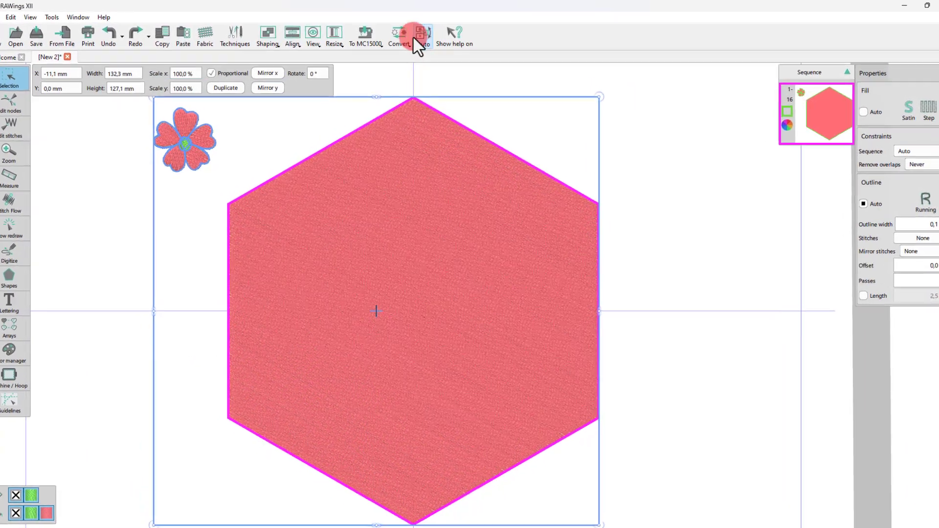
Create a fill from shapes for the selected flower and hexagon.
click(413, 37)
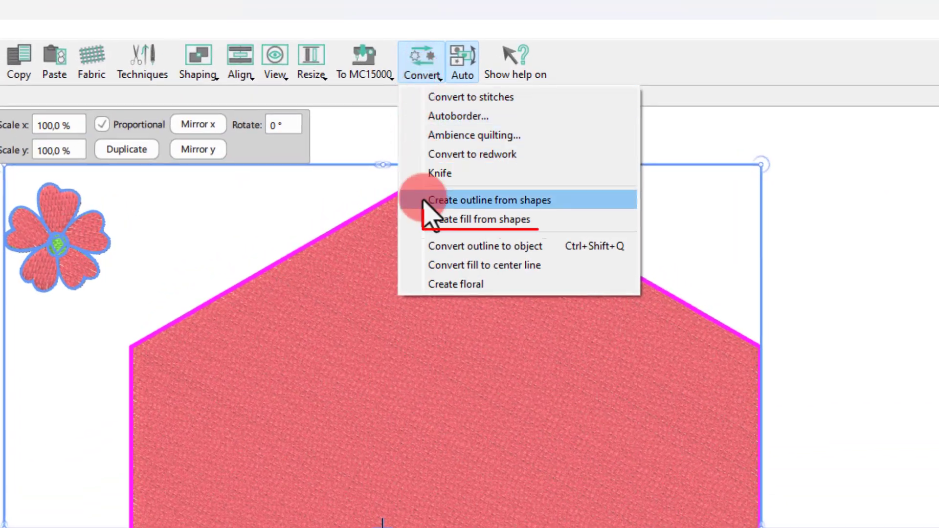
click(465, 220)
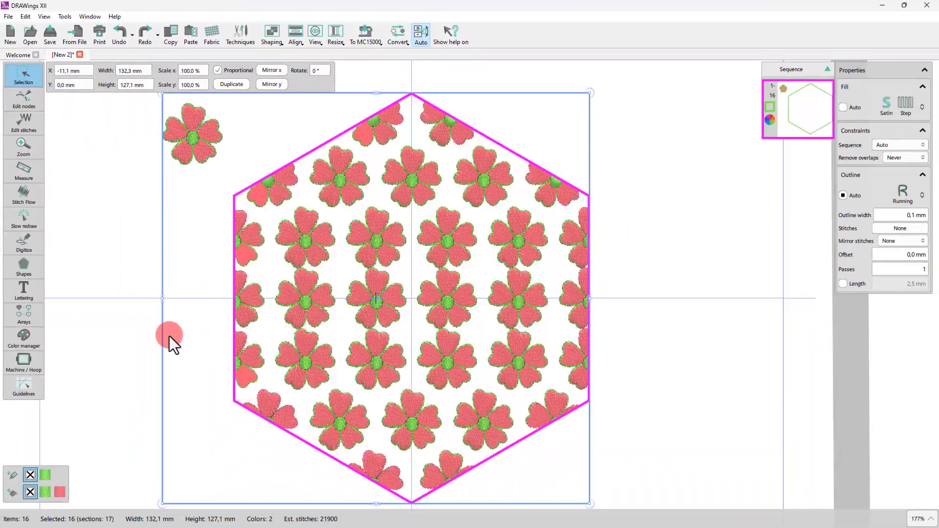
click(169, 336)
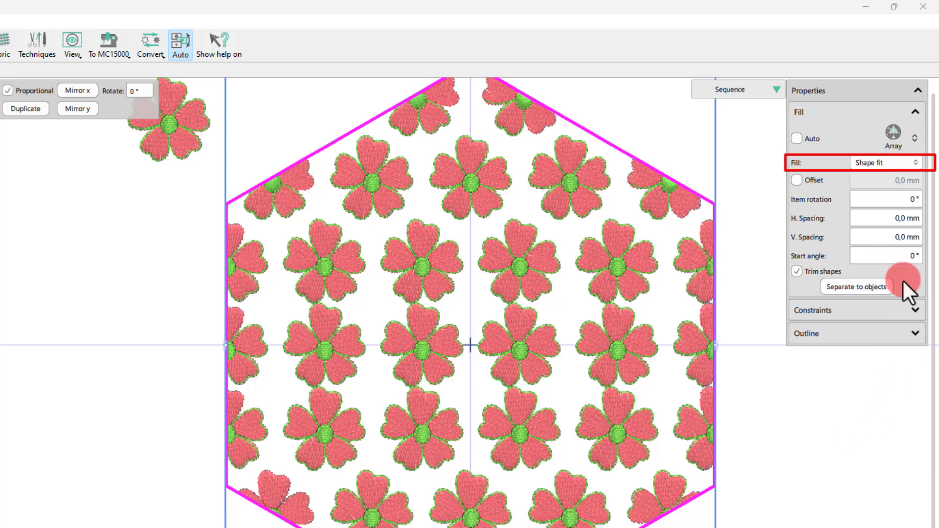
Try the Circular, Contour, Shape fit and Space fill layouts for the array fill.
click(874, 166)
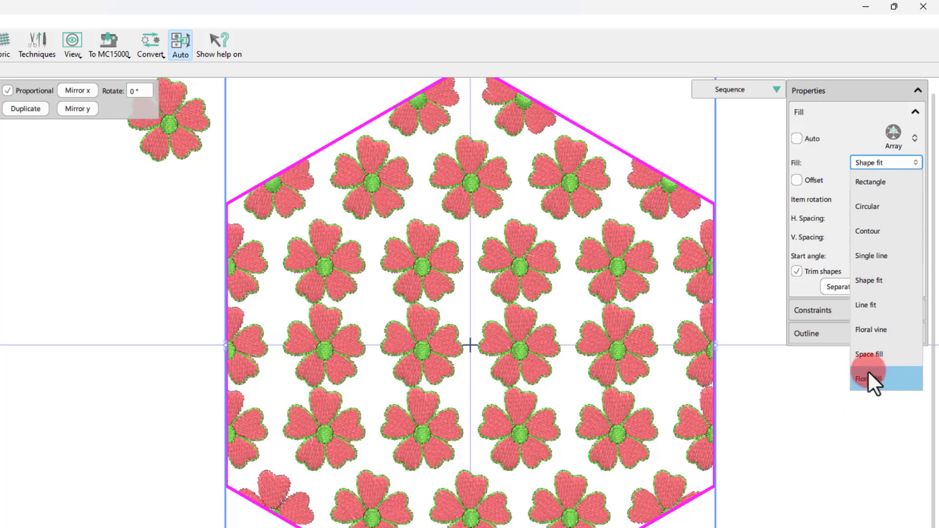
click(866, 211)
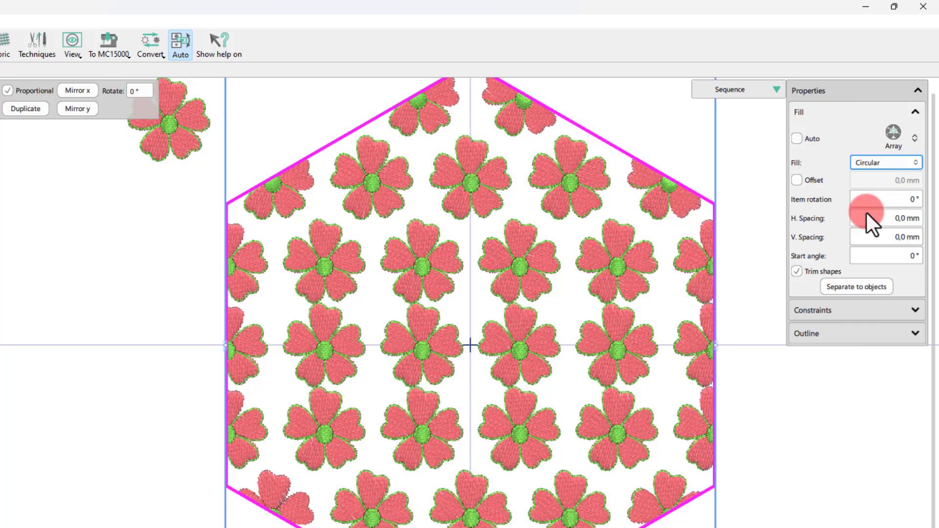
click(871, 162)
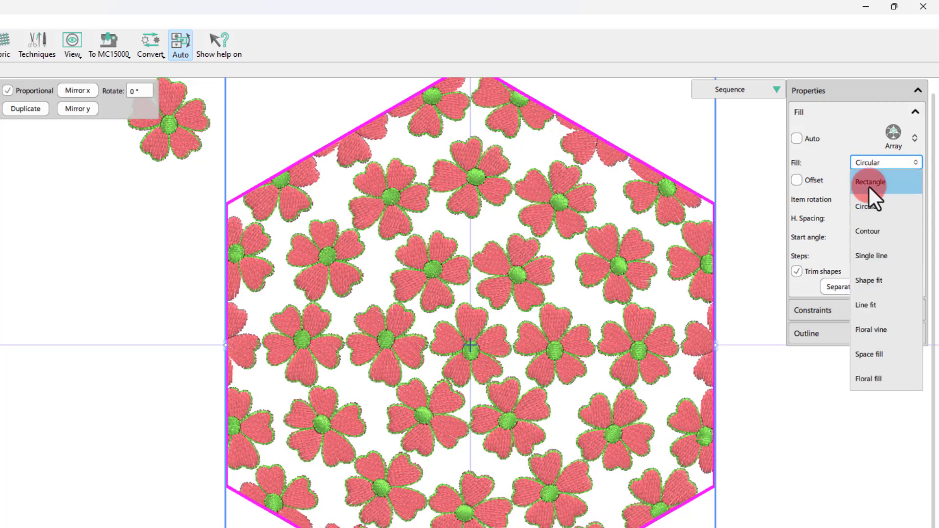
click(871, 230)
click(864, 163)
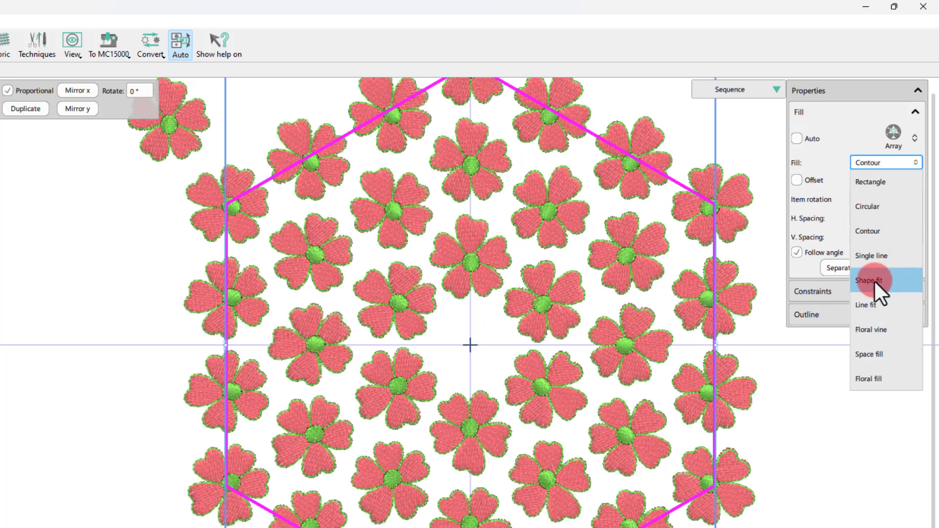
click(874, 279)
click(875, 165)
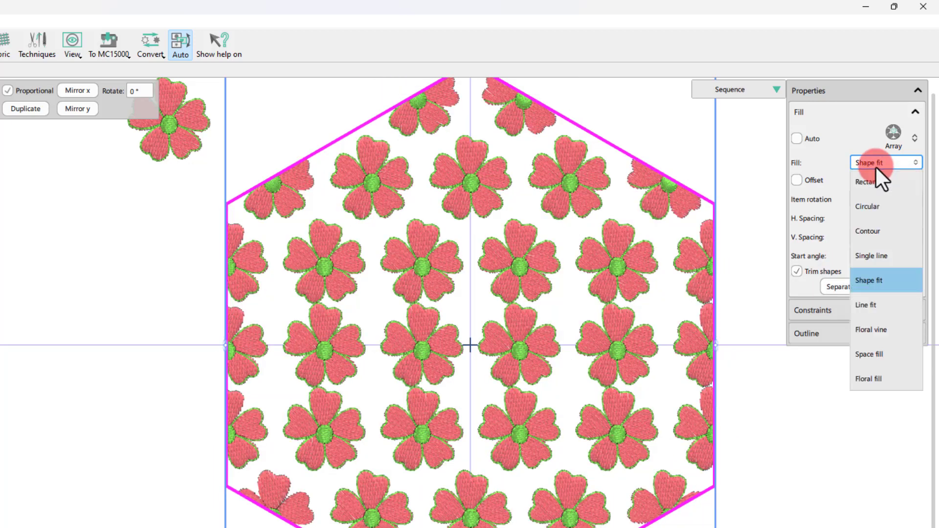
click(873, 354)
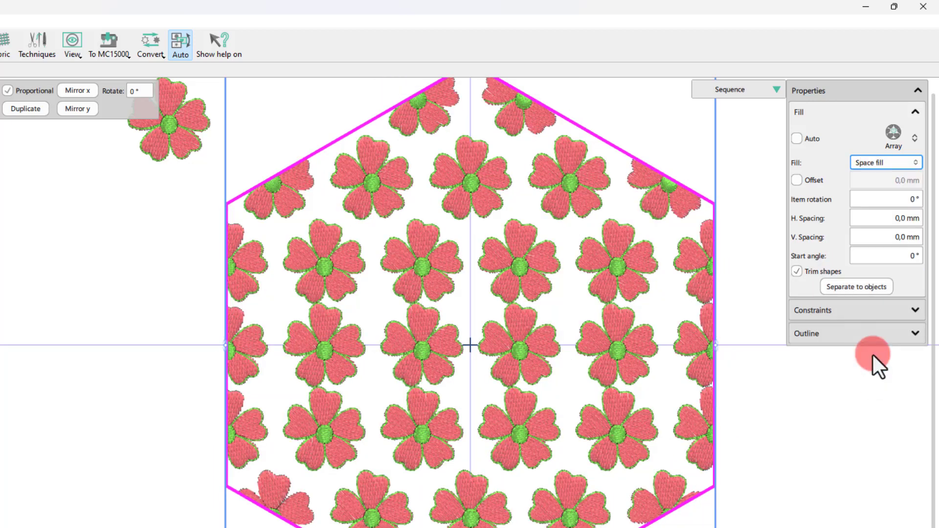
Set the array fill layout to Rectangle with a horizontal spacing of 2 mm.
click(867, 163)
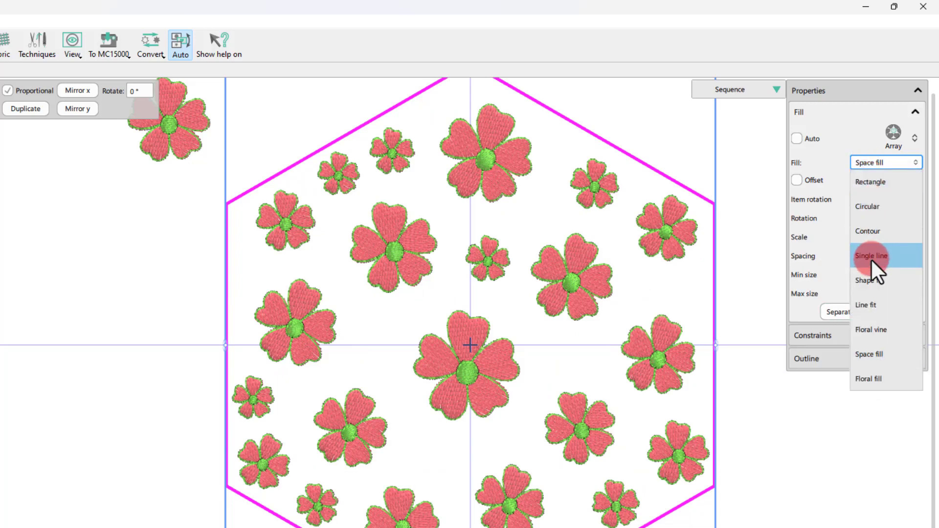
click(873, 185)
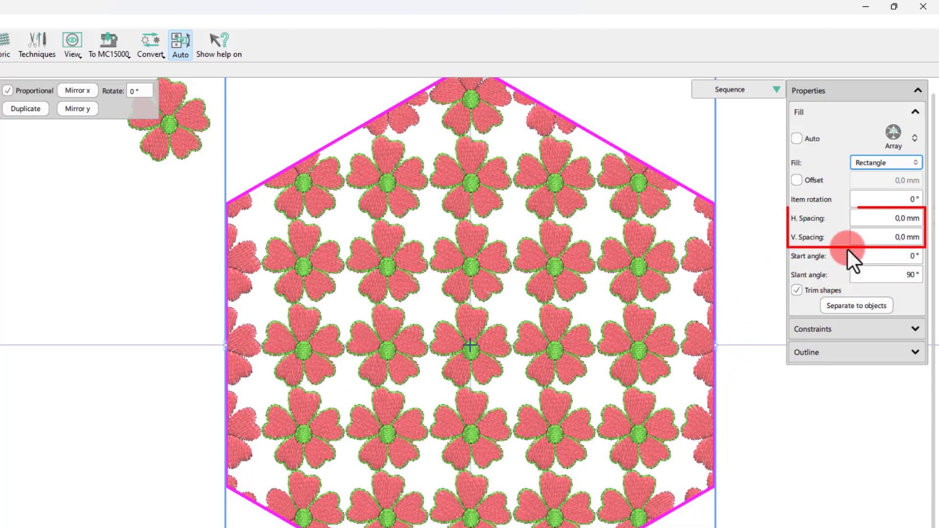
click(879, 216)
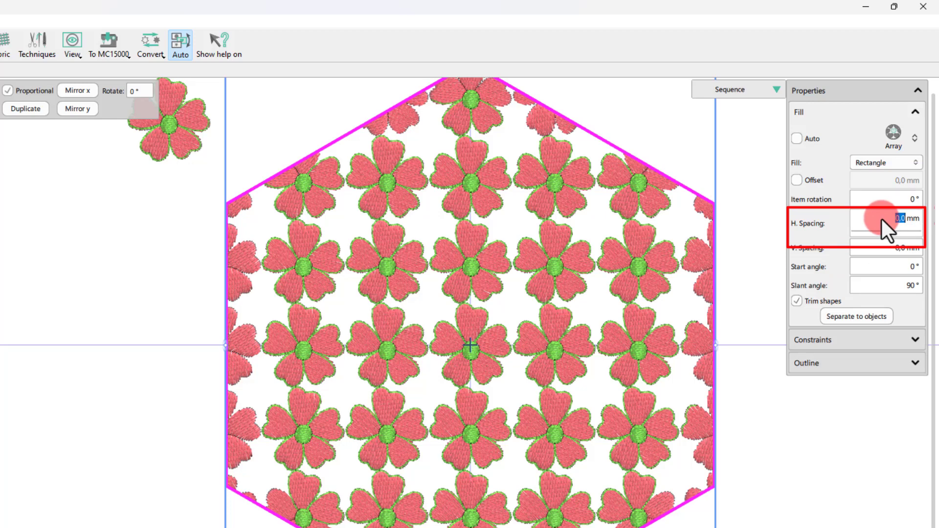
text(2)
key(Return)
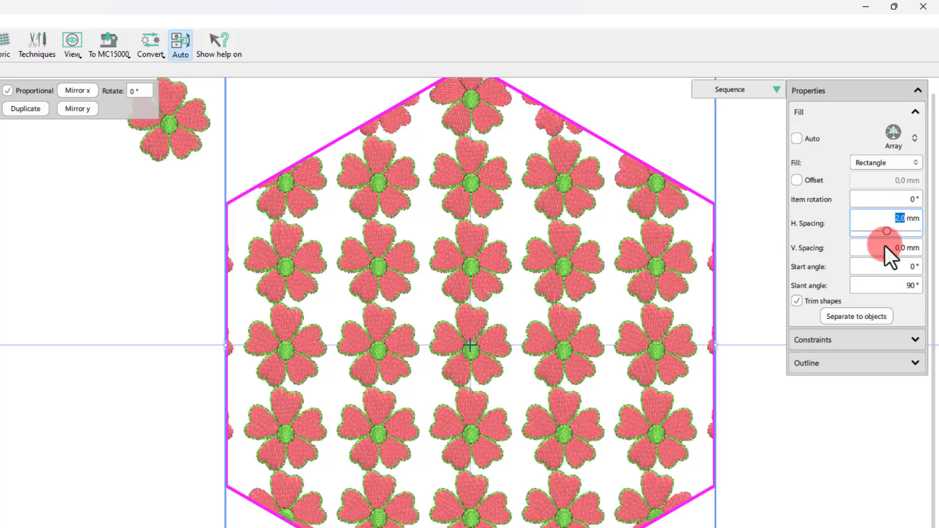
Set the array's vertical spacing to 2 mm and its start angle to 15°.
click(898, 247)
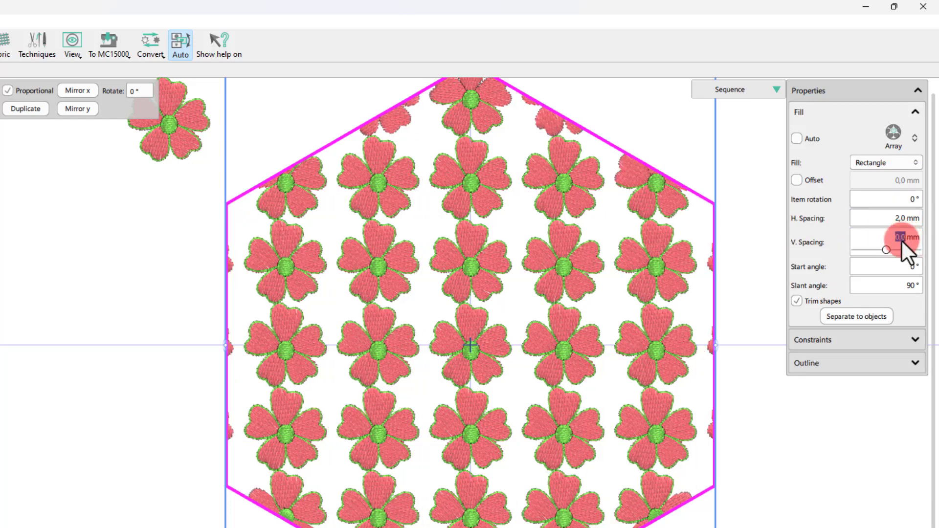
text(2)
key(Return)
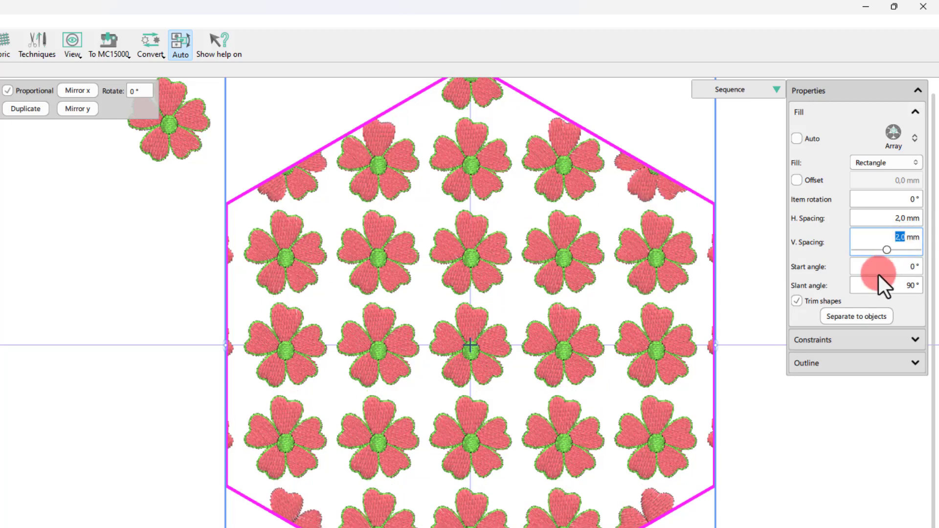
click(885, 270)
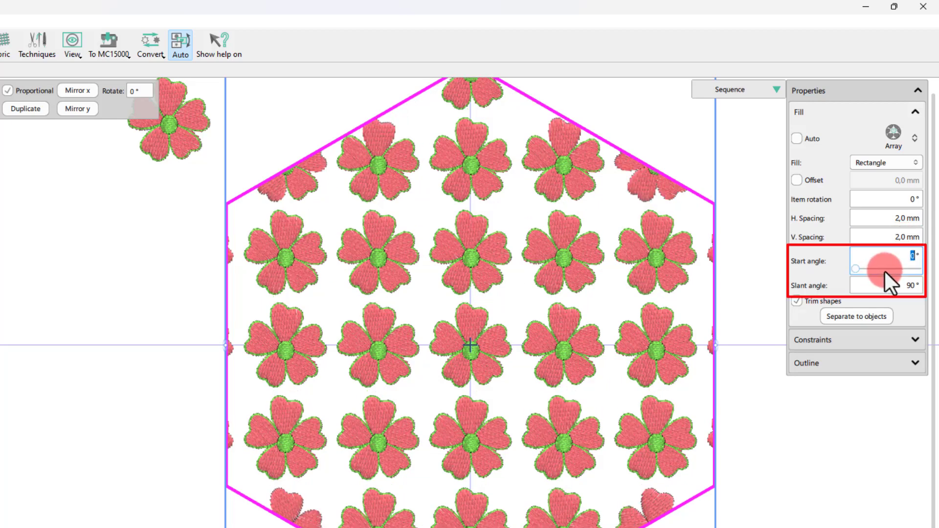
text(15)
key(Return)
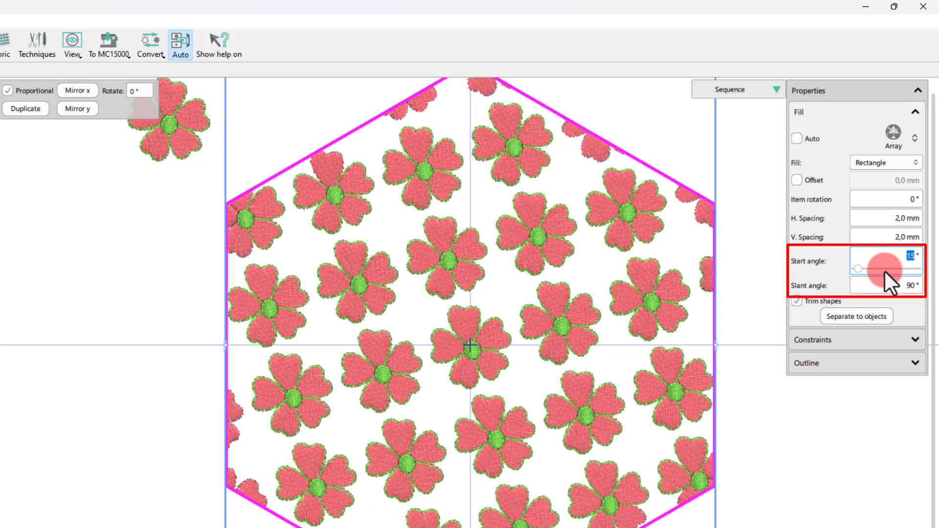
Set the array's slant angle to 45°.
click(897, 287)
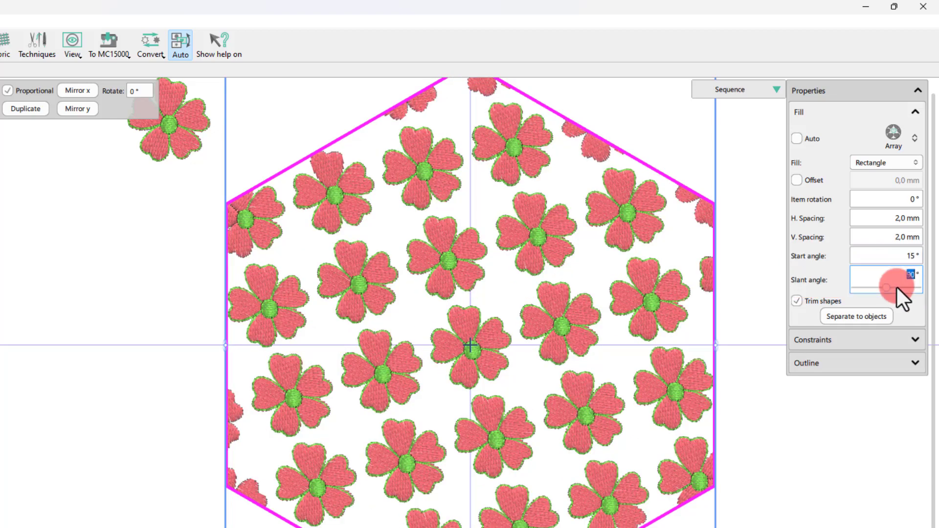
text(45)
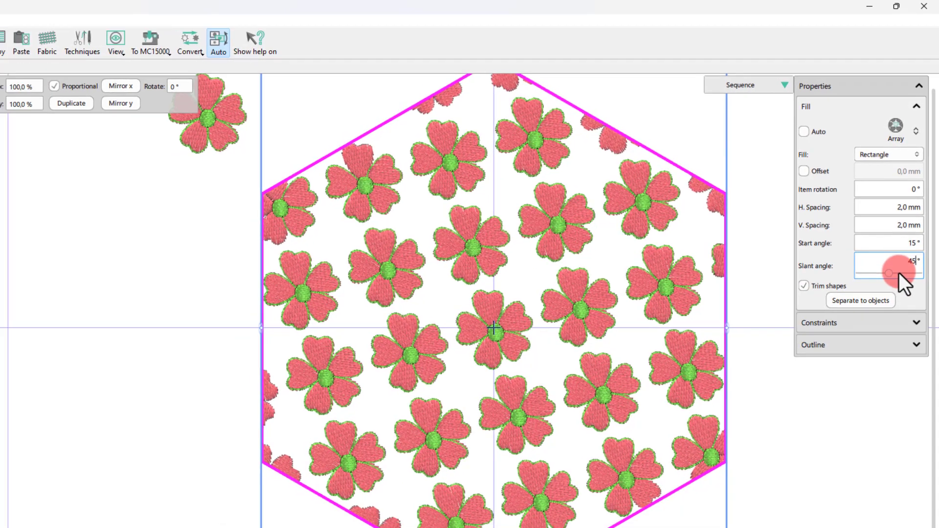
key(Return)
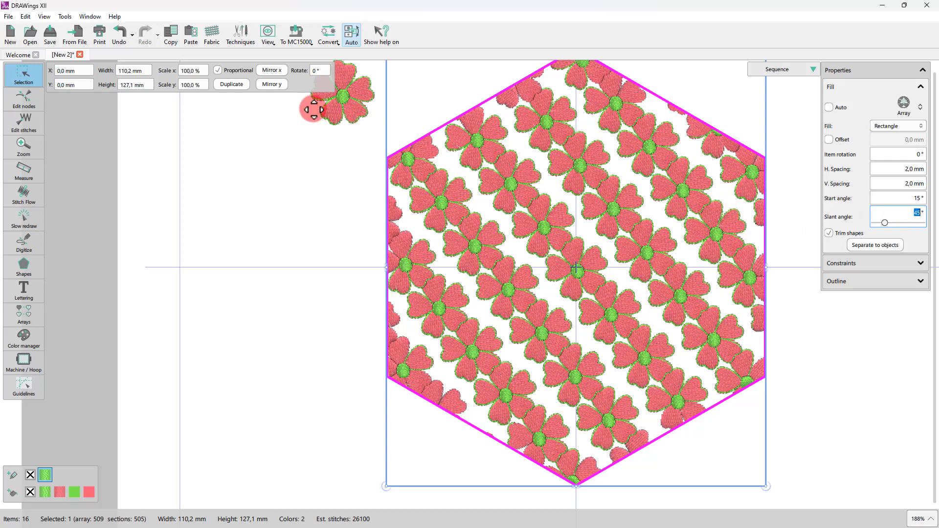
Switch to node editing and drag the array grid handles to about 3 mm horizontal, 1.5 mm vertical spacing, 358° start and 113° slant.
click(24, 101)
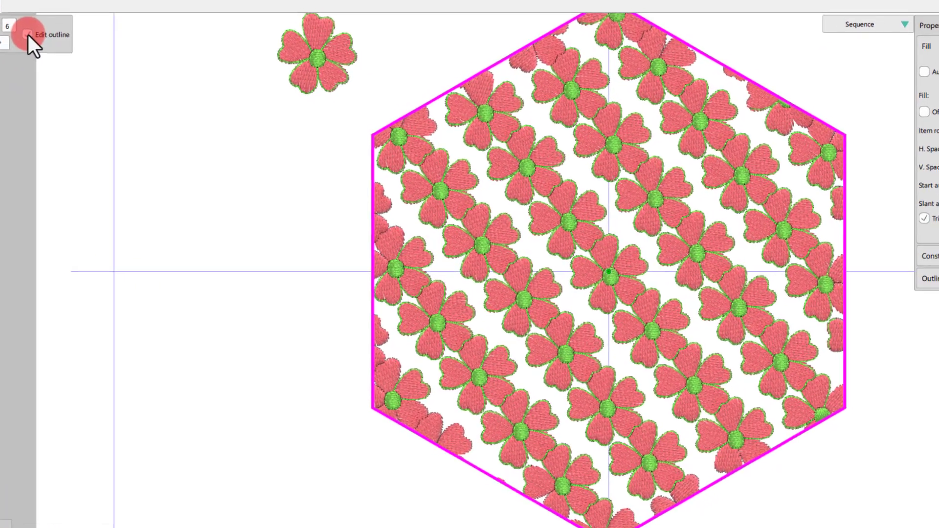
click(110, 78)
drag(536, 243, 544, 268)
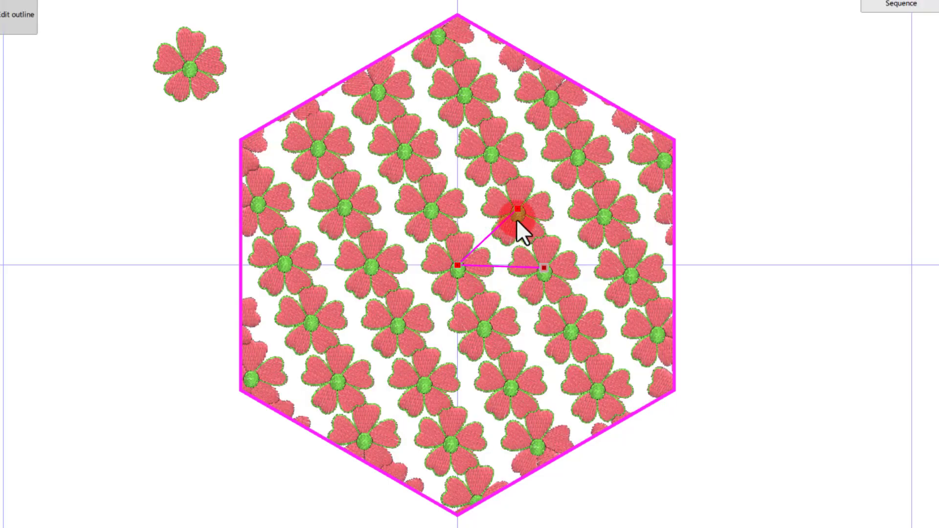
drag(518, 210, 428, 191)
click(509, 283)
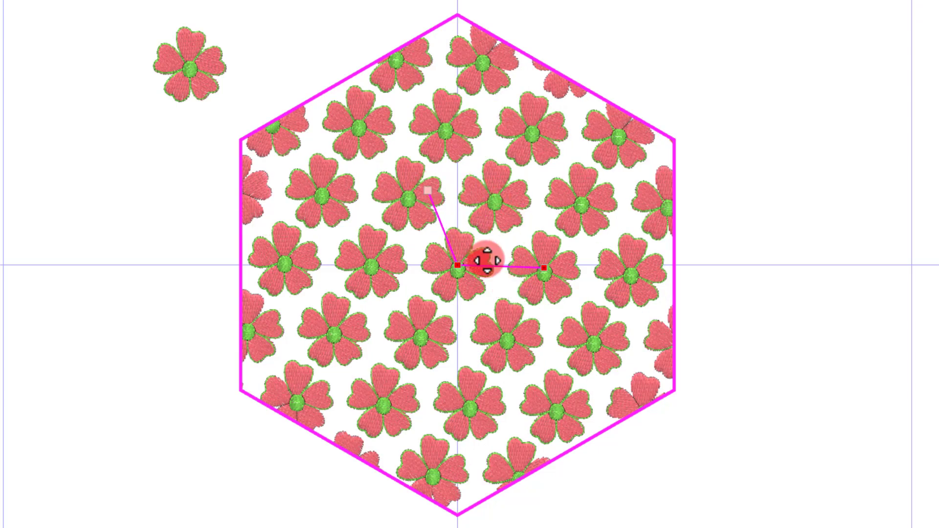
click(487, 261)
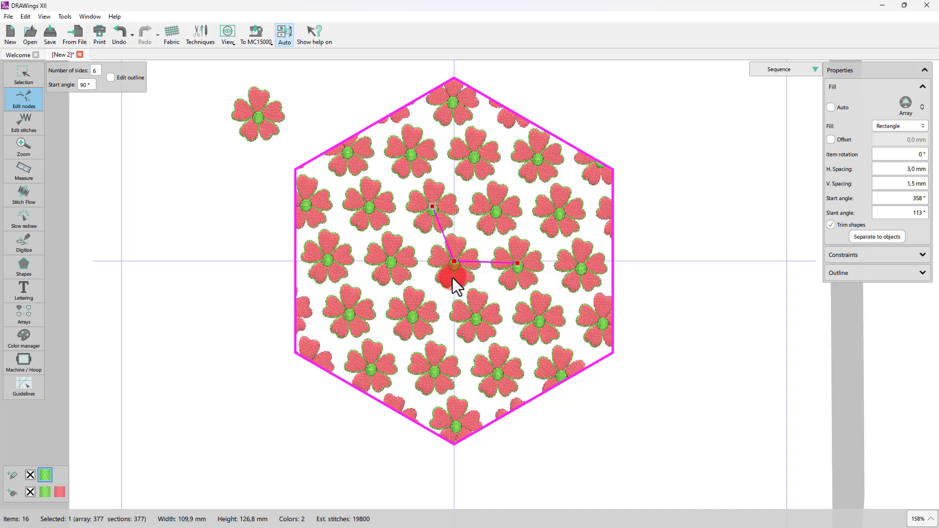
scroll(454, 278, down, 1)
scroll(453, 278, up, 1)
click(914, 127)
click(911, 125)
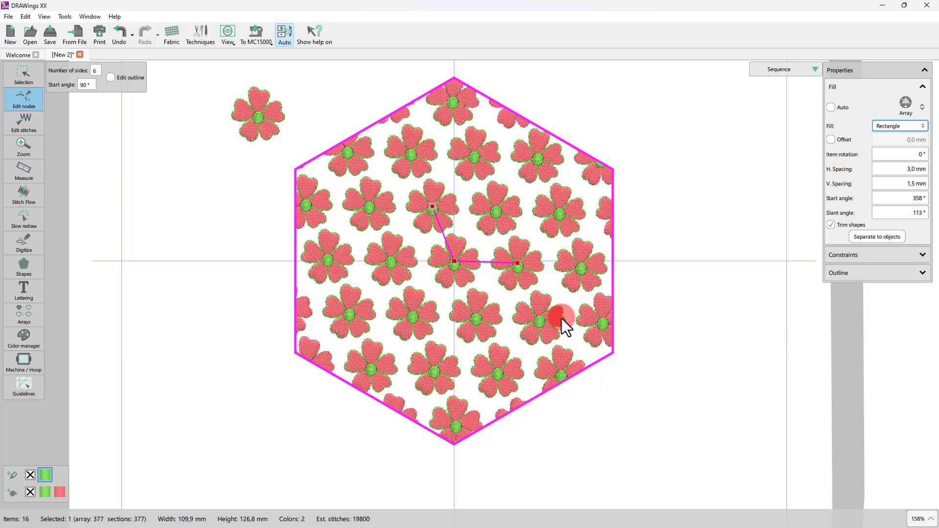
Return to selection, enable the array offset and try offsets of 10 mm and 0 mm.
click(23, 74)
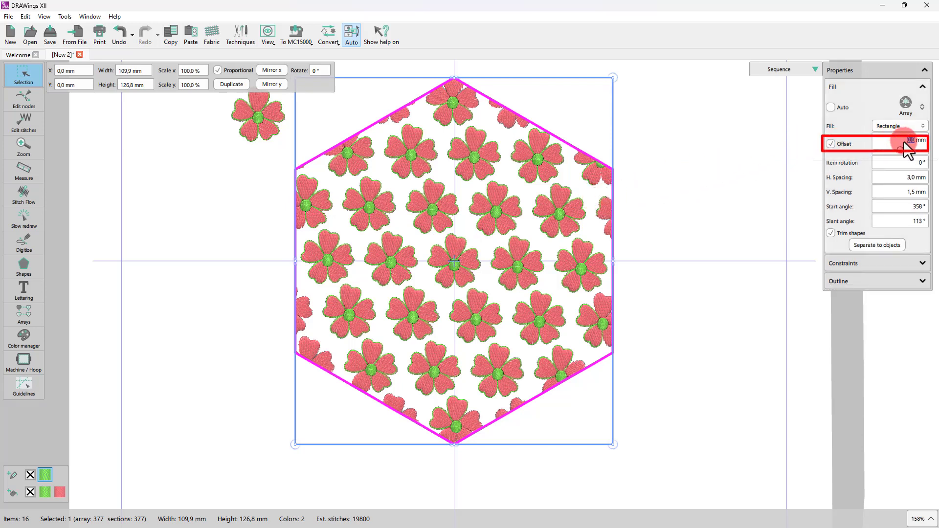
text(10)
key(Return)
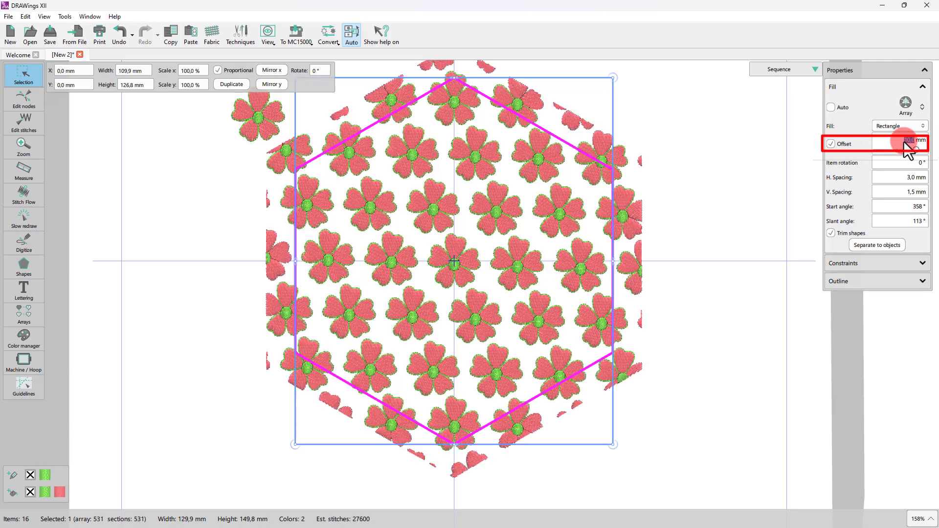
text(0)
key(Return)
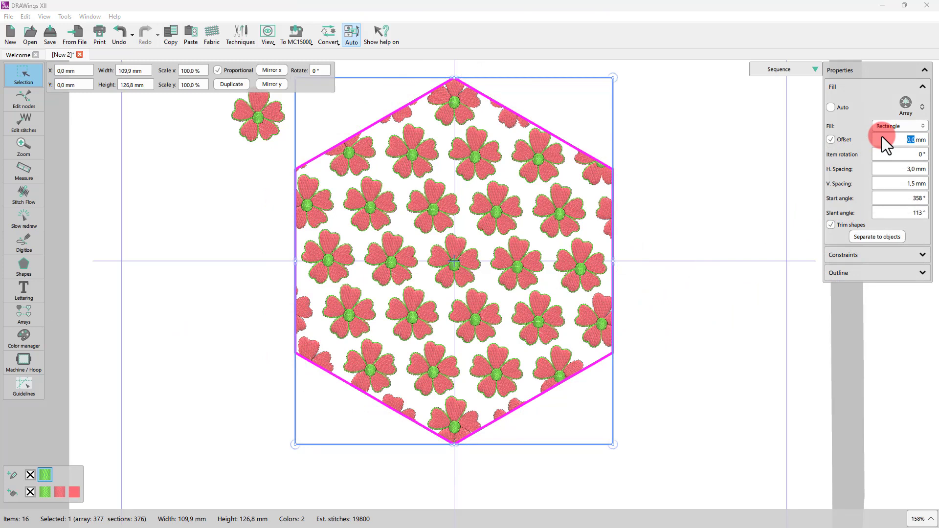
Try array offsets of 2 mm and -2 mm, then reset the offset to 0 mm.
mouse_move(900, 141)
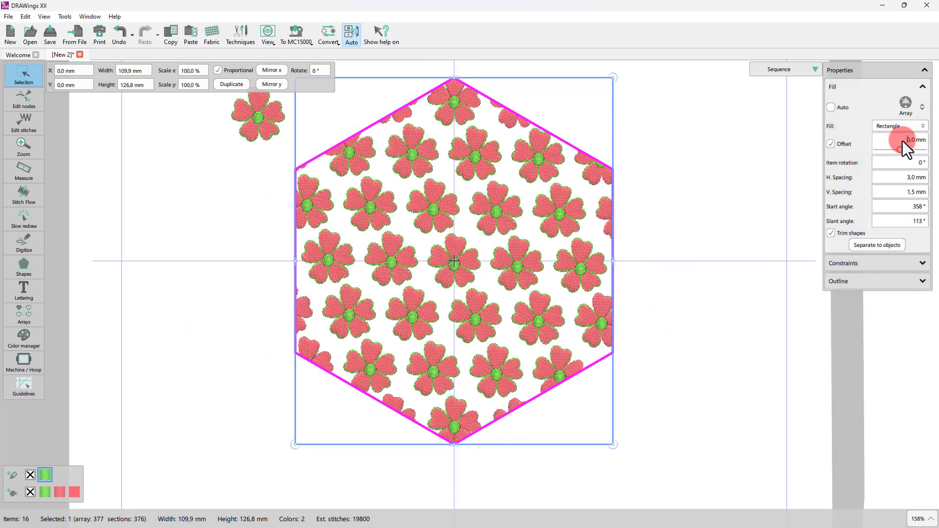
text(2)
key(Return)
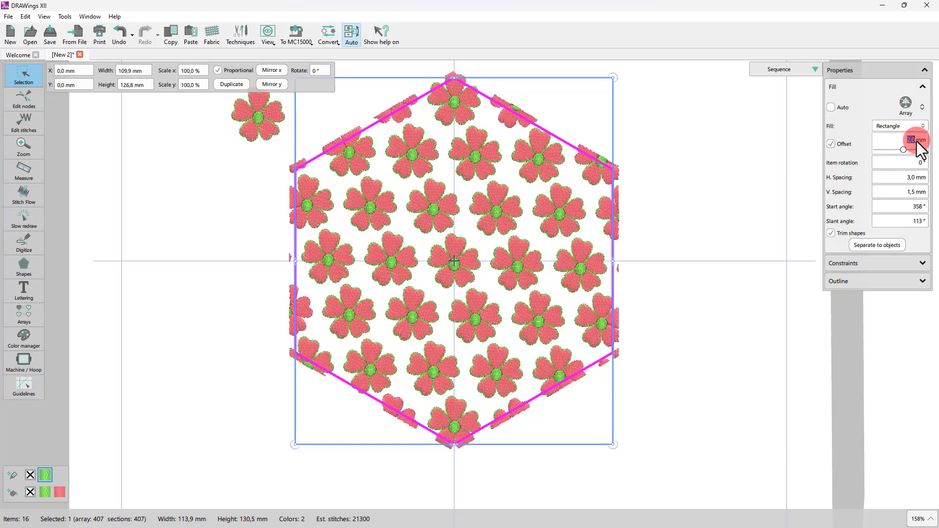
text(-2)
key(Return)
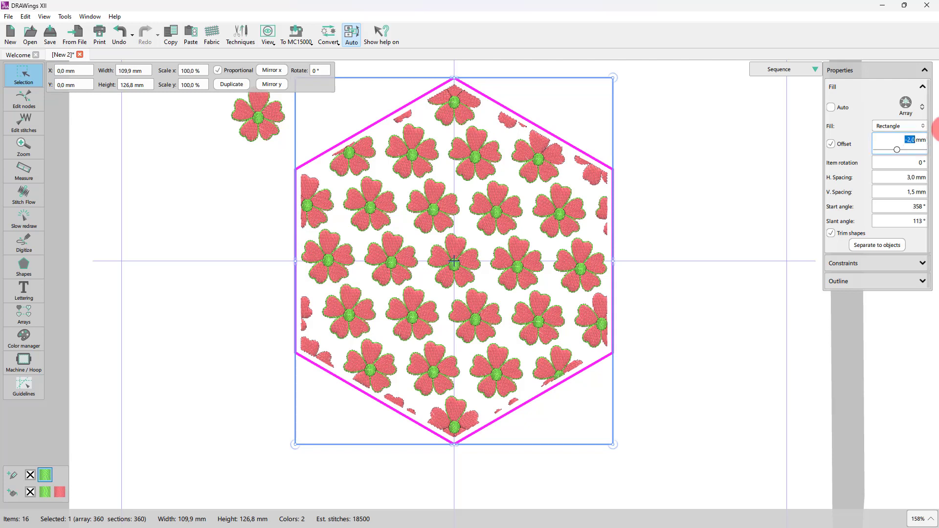
click(900, 143)
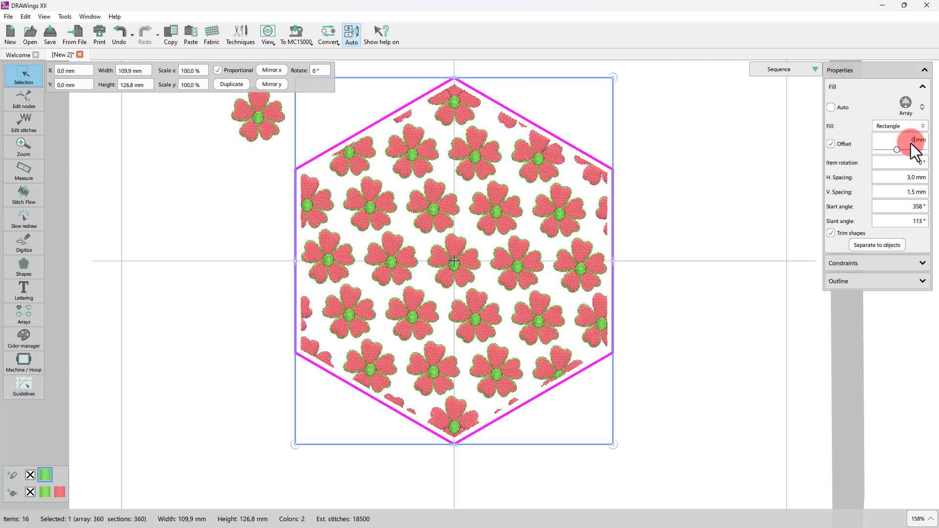
key(Tab)
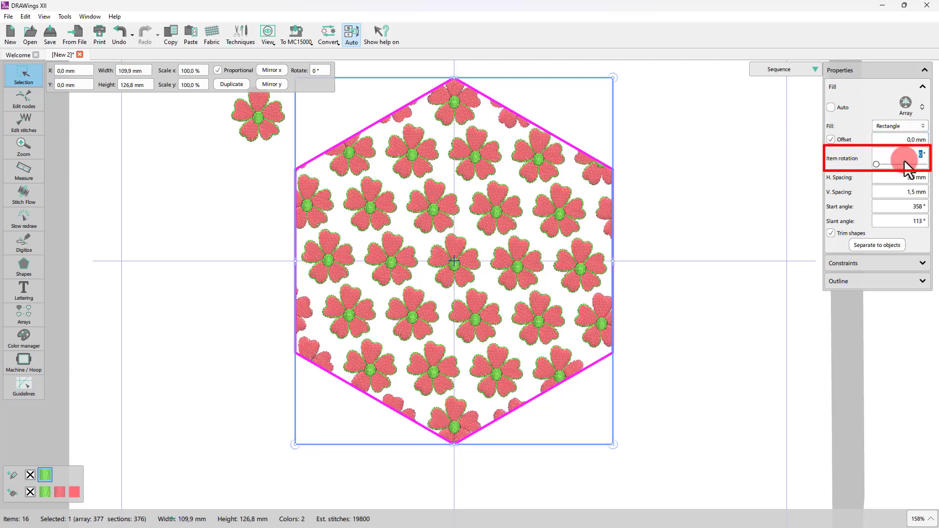
Set the item rotation to 25° and compare the fill with Trim shapes off and on, leaving it on.
text(25)
key(Return)
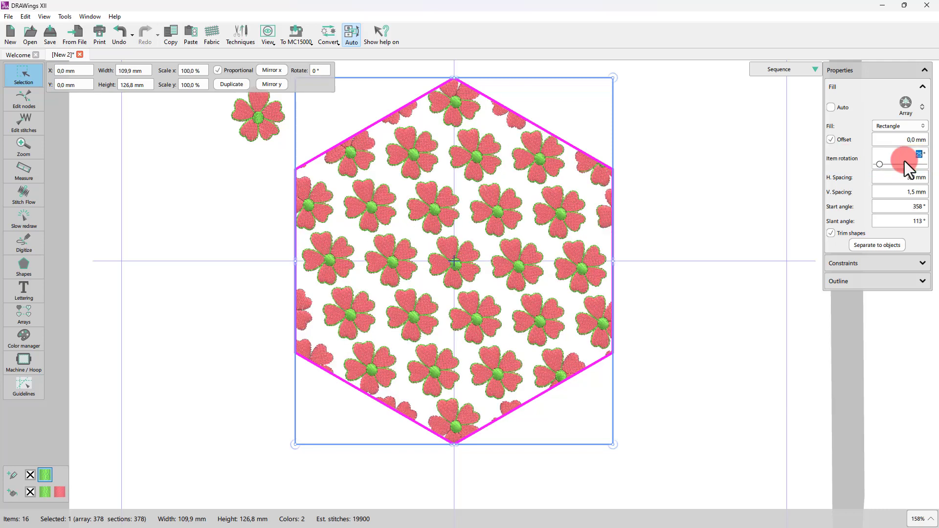
click(832, 235)
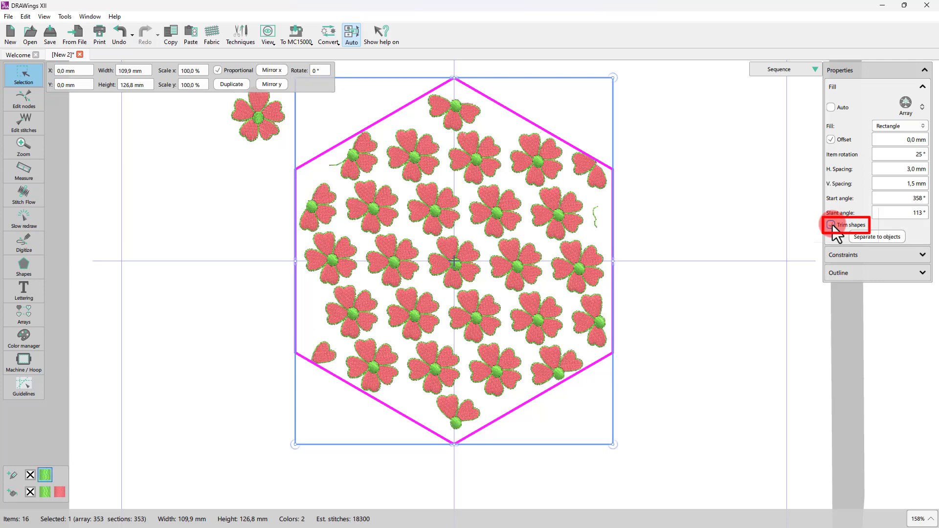
click(832, 225)
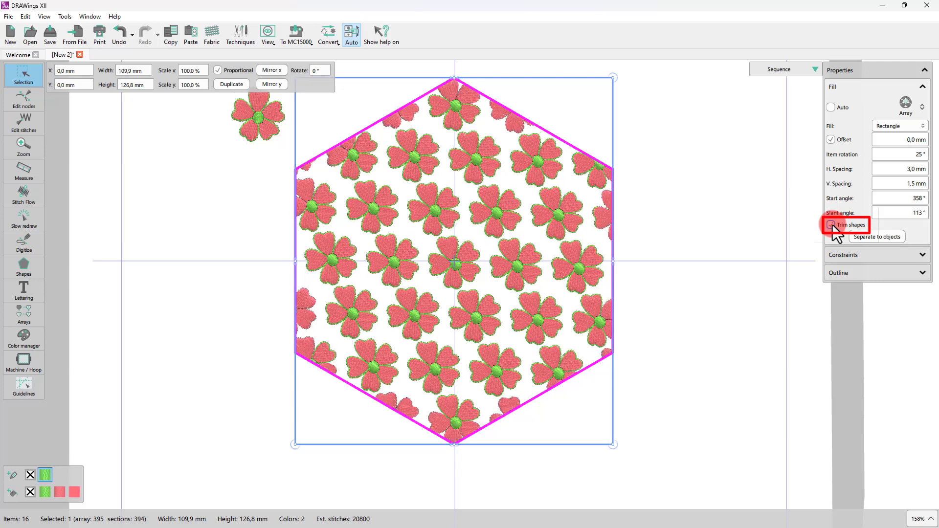
click(832, 225)
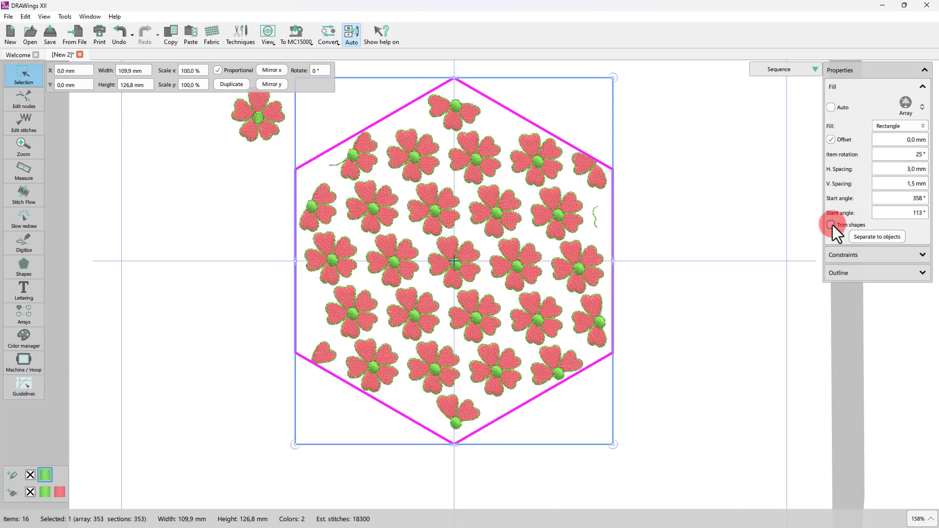
click(832, 225)
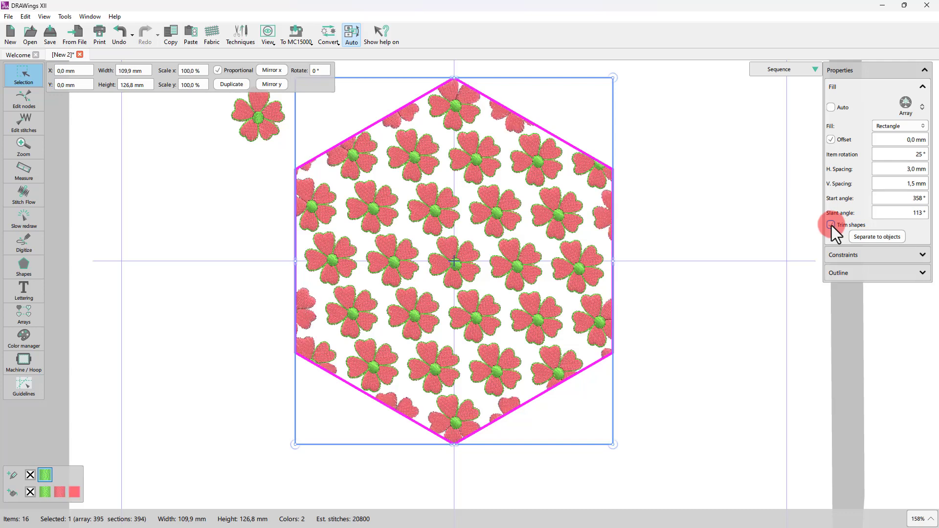
click(829, 233)
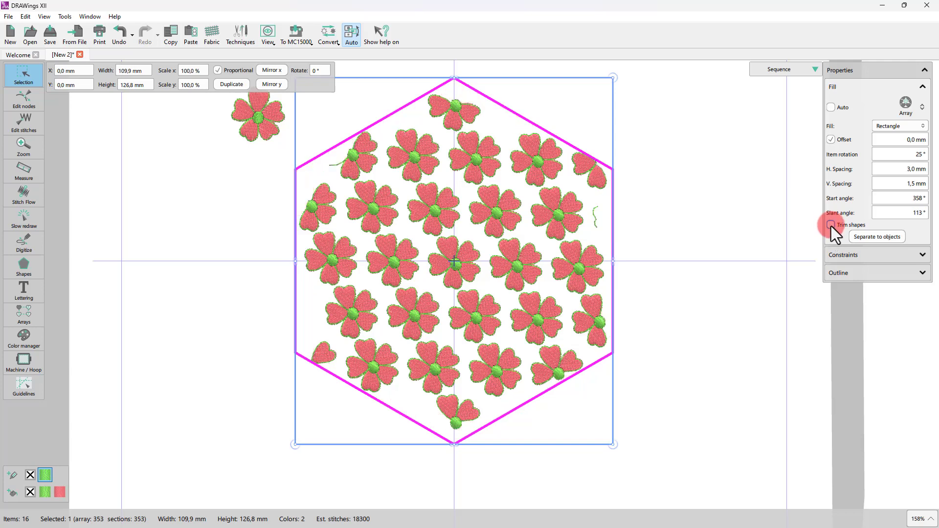
click(842, 234)
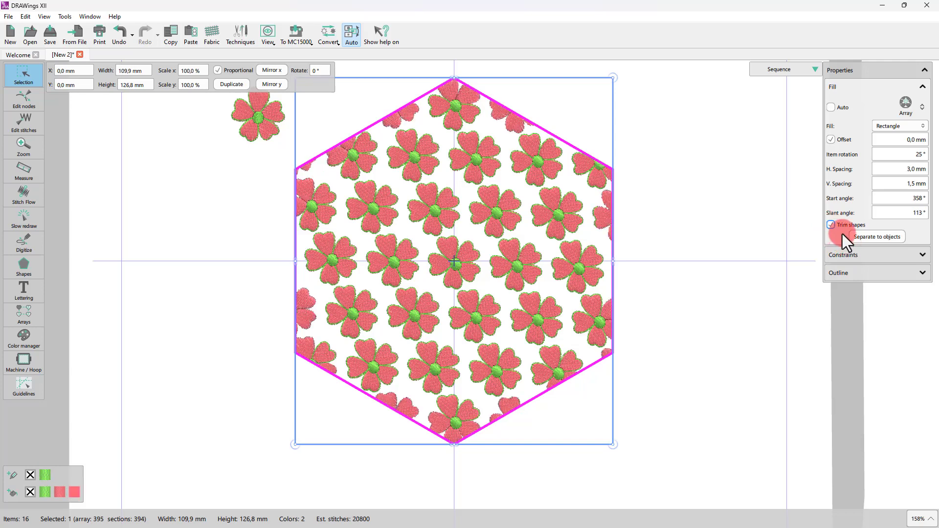
Separate the array fill into individual objects and ungroup the resulting flowers.
click(890, 239)
click(704, 283)
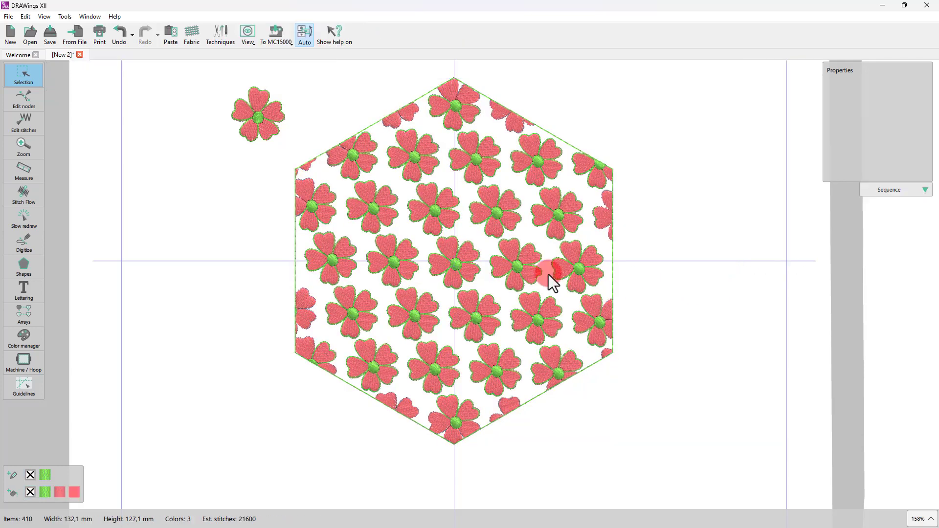
click(507, 264)
right_click(515, 261)
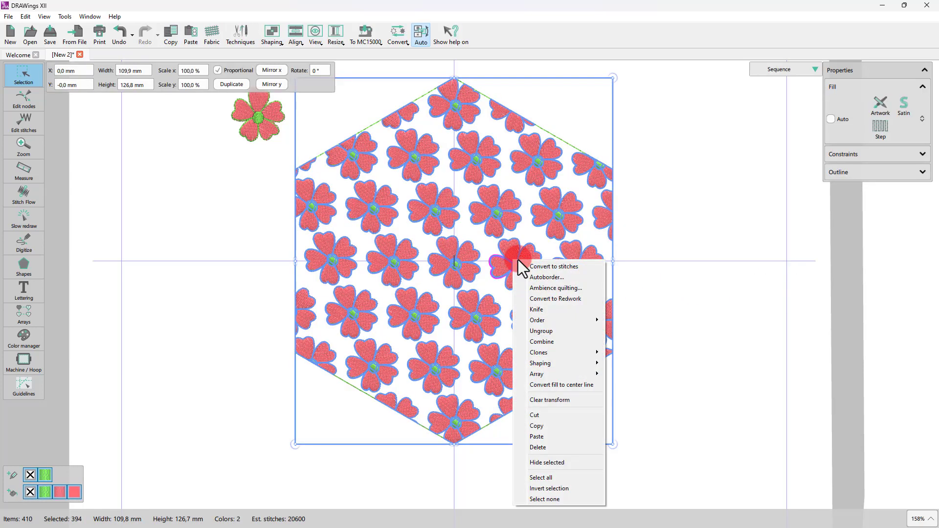
click(547, 330)
Select one flower inside the hexagon and move it out to the right of the shape.
click(709, 324)
click(427, 202)
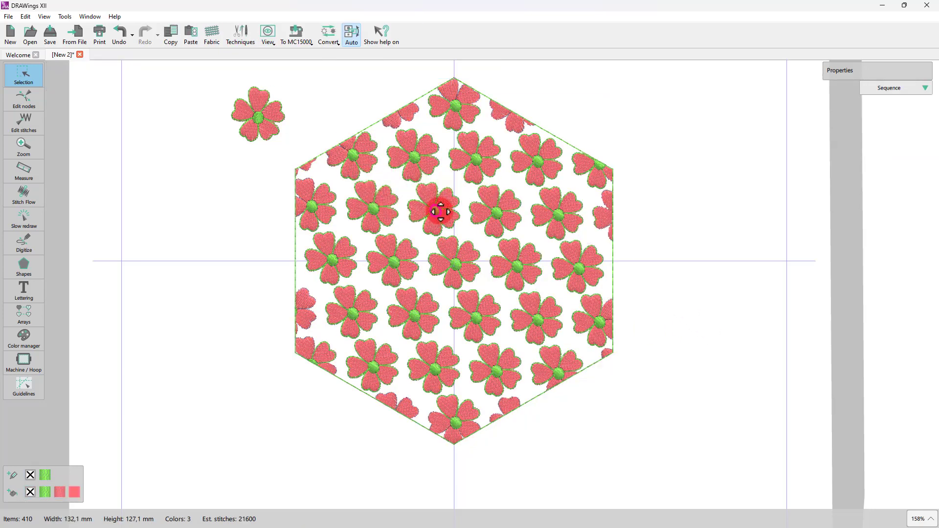
click(422, 213)
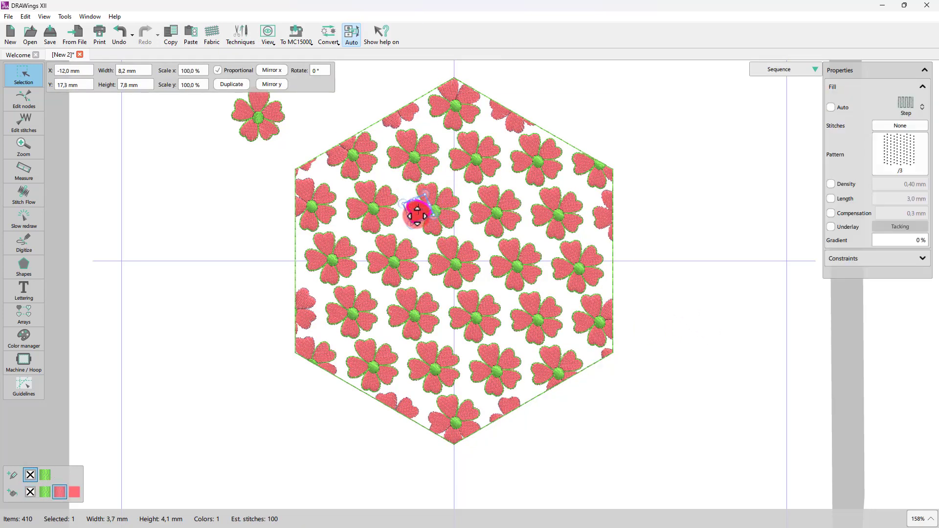
drag(400, 183, 719, 243)
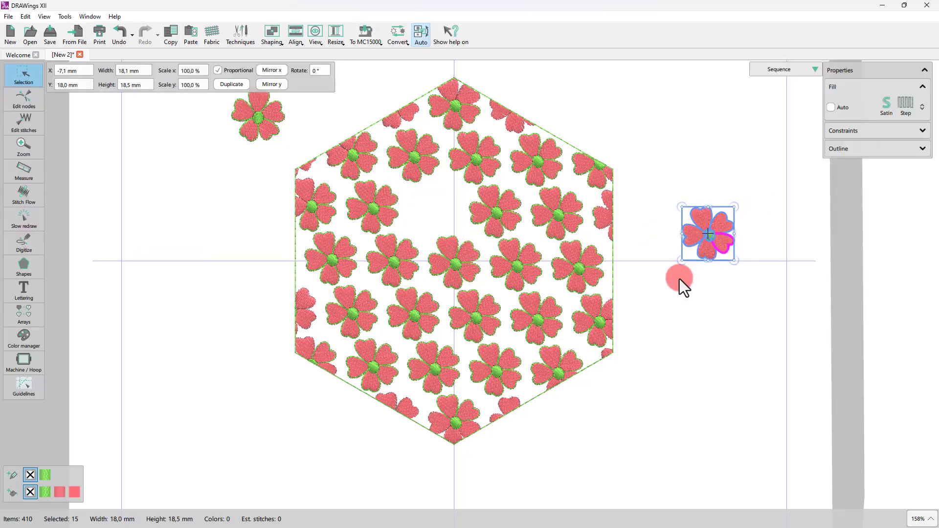